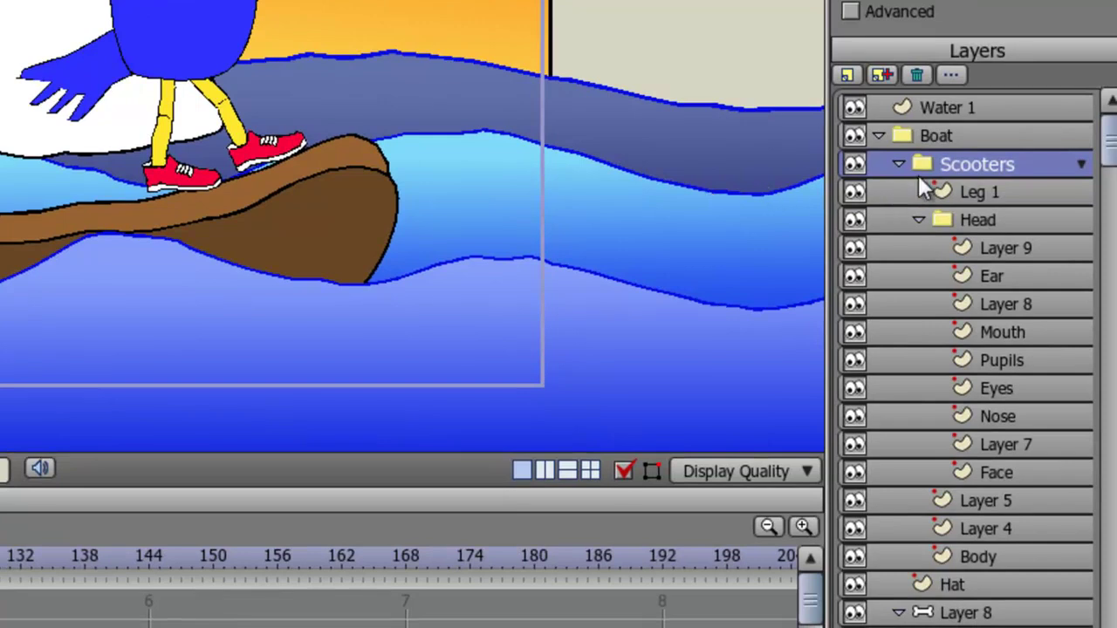
pyautogui.click(987, 614)
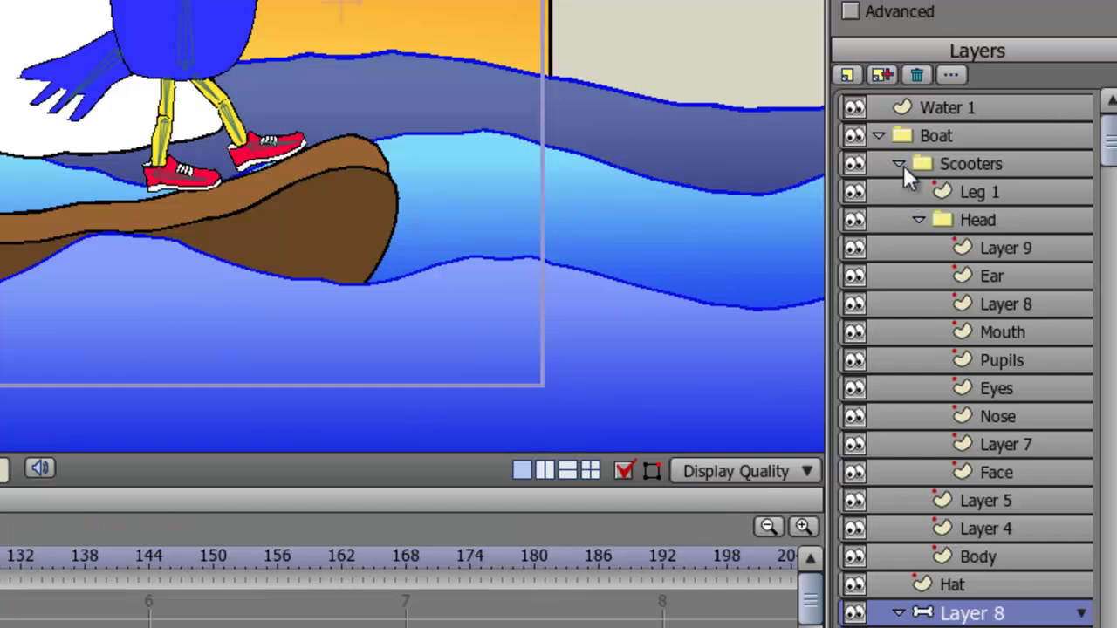
pyautogui.click(973, 167)
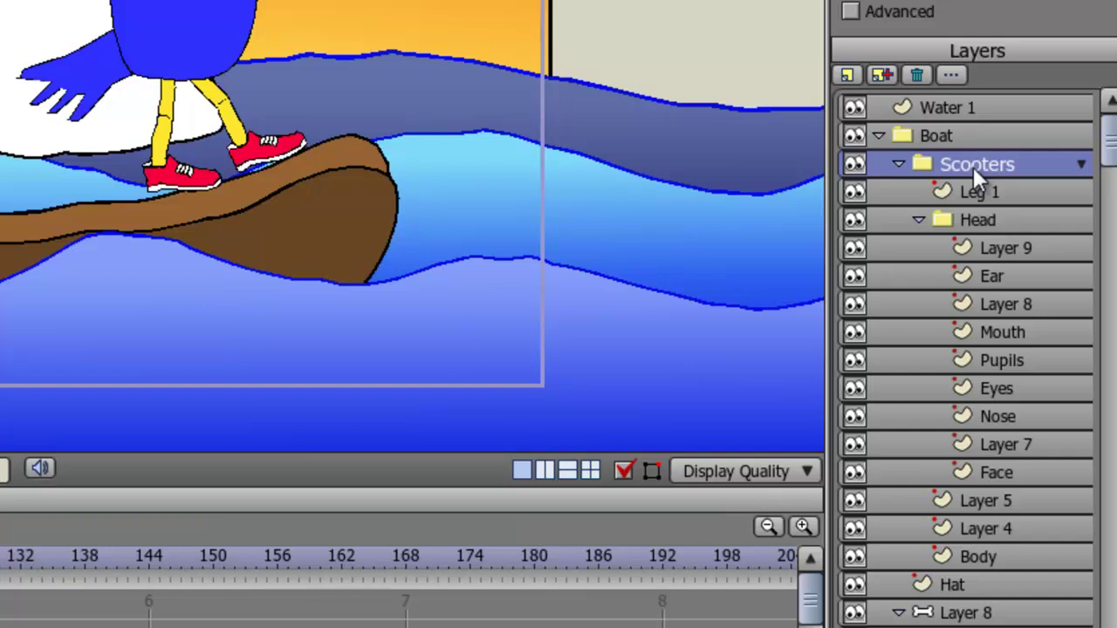
pyautogui.click(975, 191)
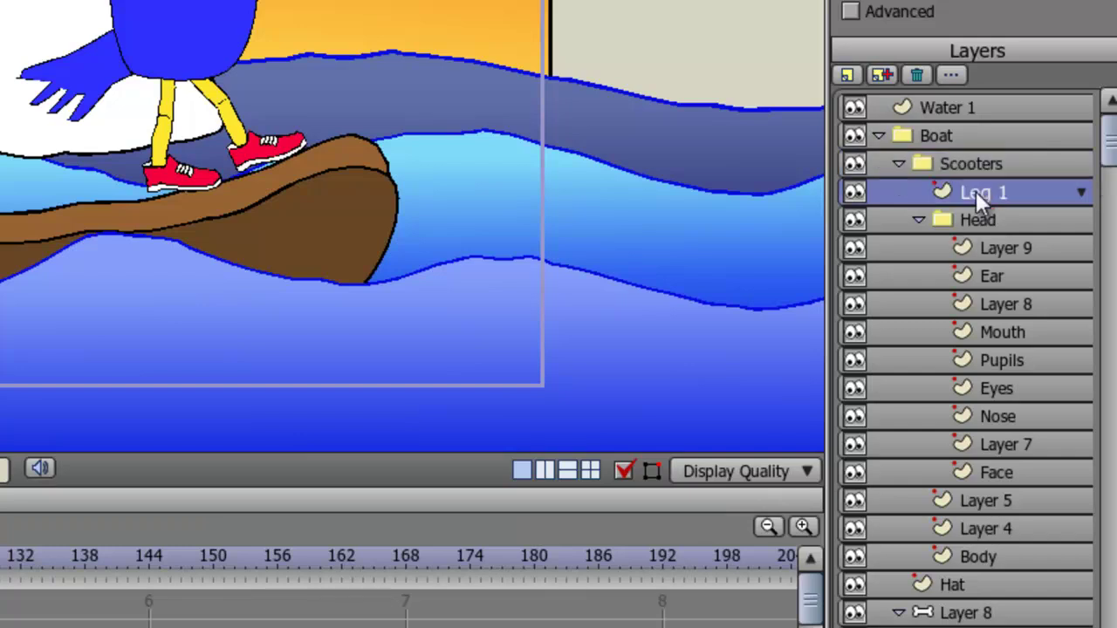
pyautogui.click(983, 221)
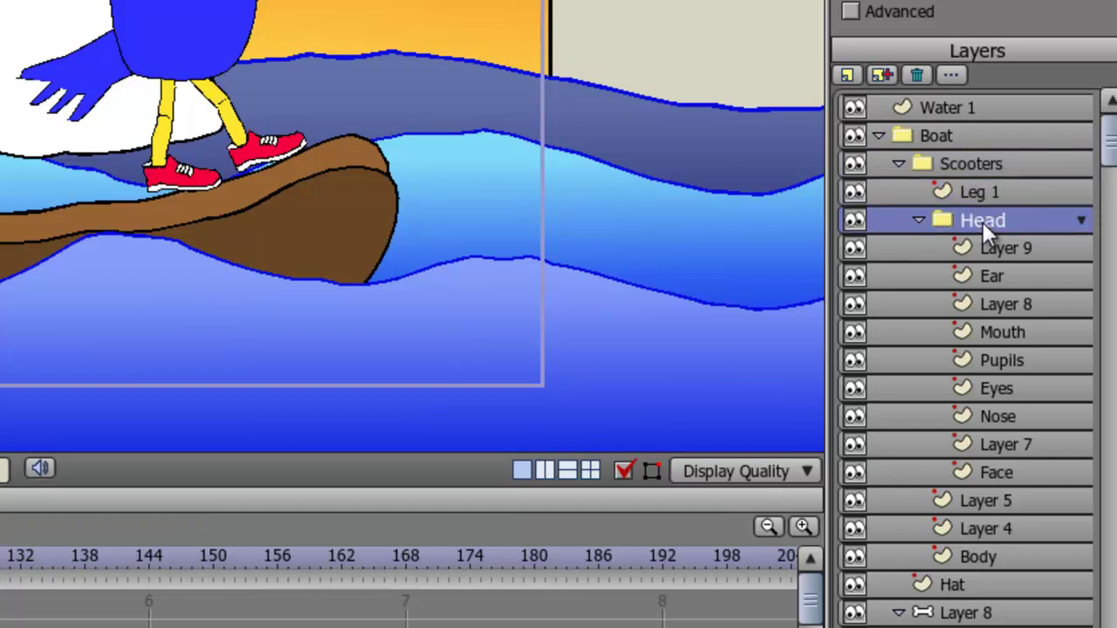
# Step: Set the auto shading radius of the Scooters group layer to 8 in its layer settings
pyautogui.click(990, 165)
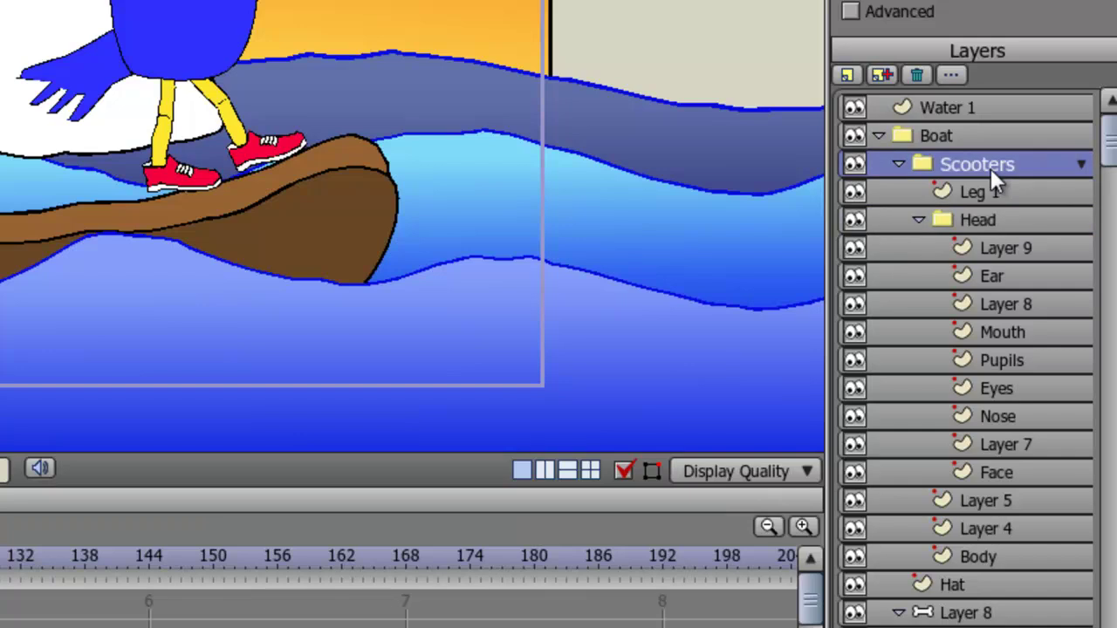
pyautogui.doubleClick(991, 166)
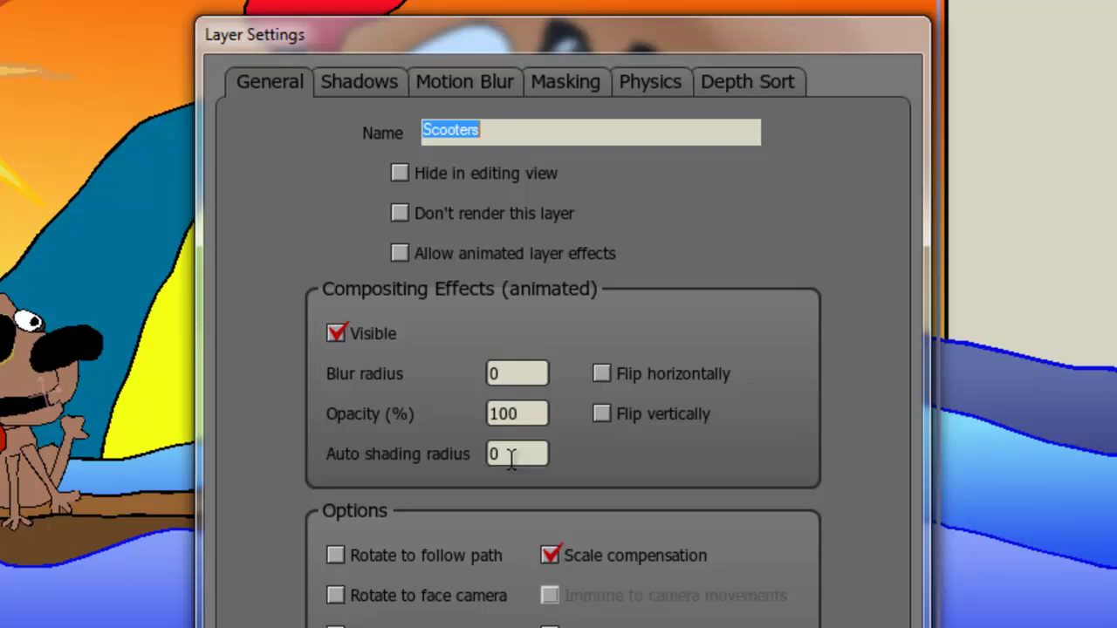
pyautogui.moveTo(511, 458); pyautogui.dragTo(486, 469)
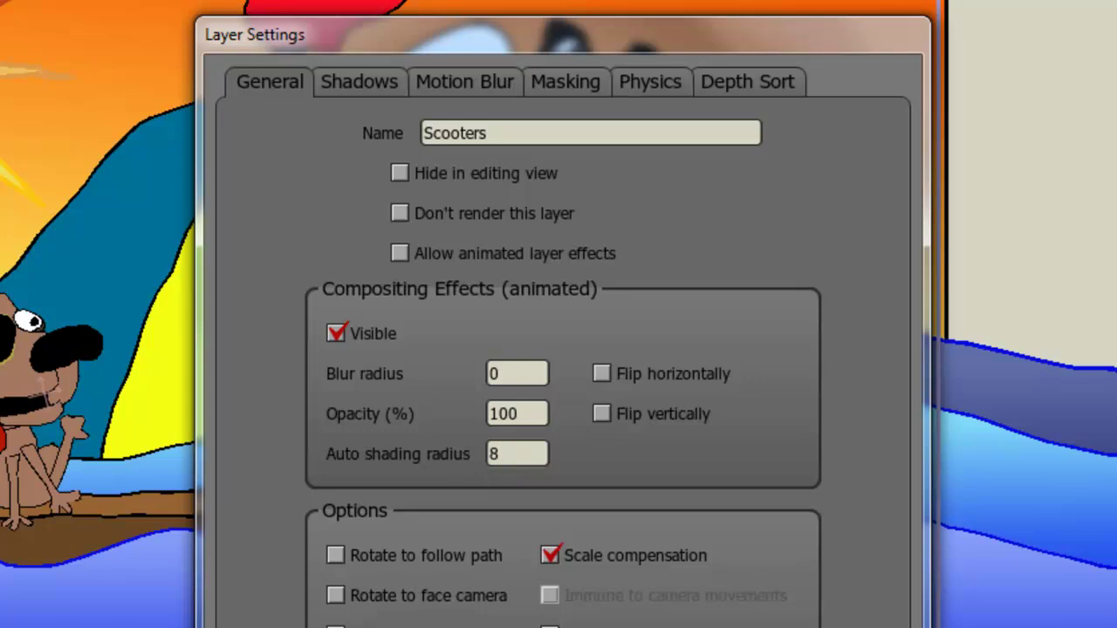
pyautogui.press('Return')
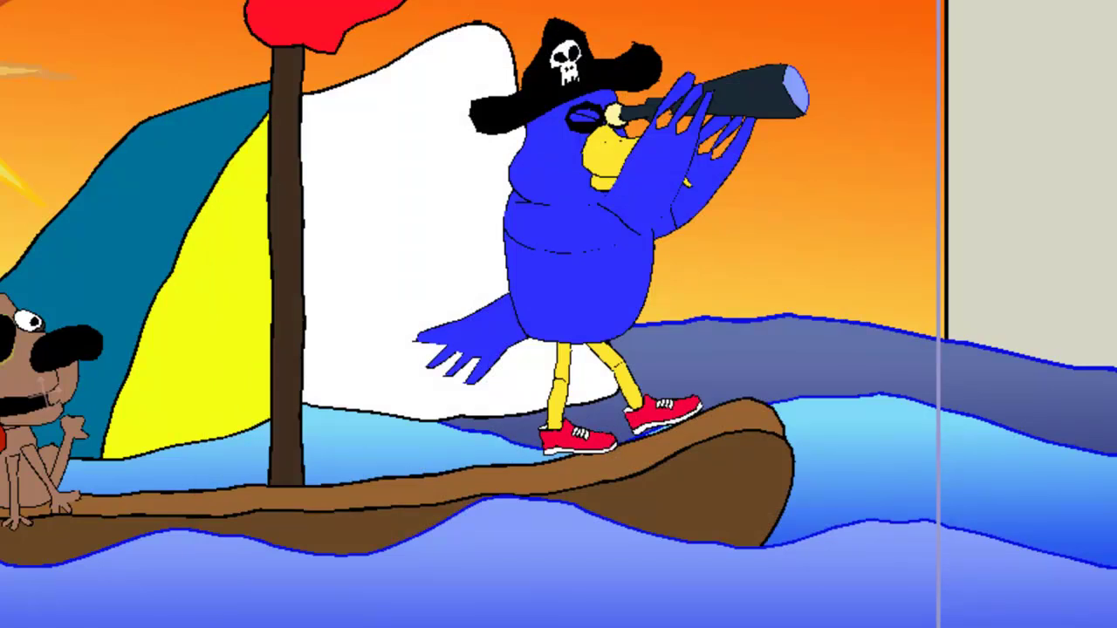
pyautogui.press('space')
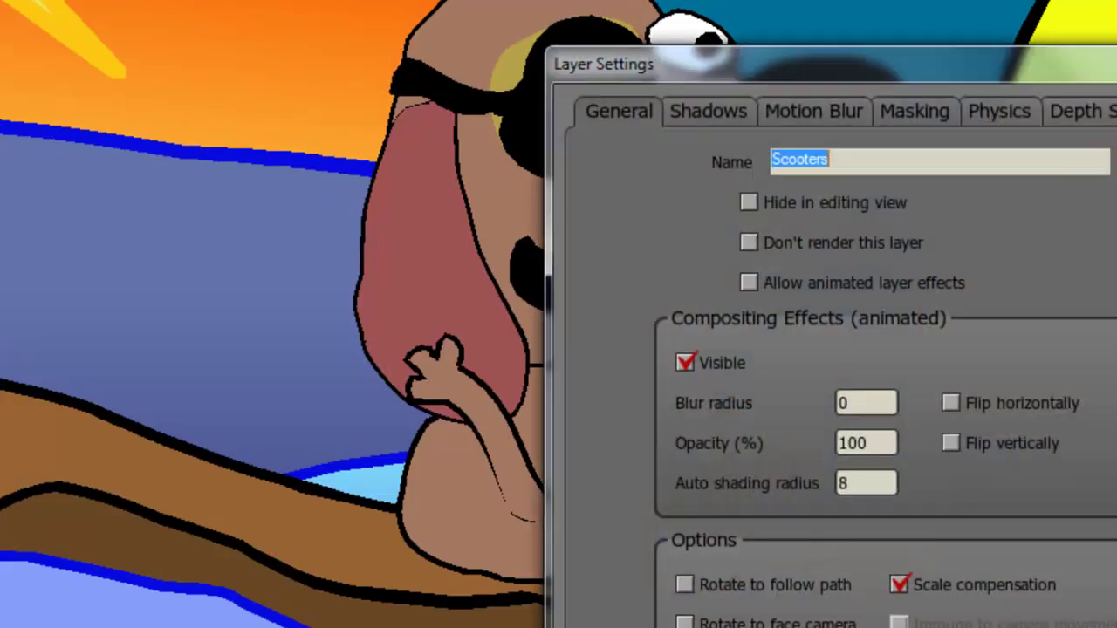
# Step: Set the Scooters layer's auto shading radius to 20 and render the current frame
pyautogui.moveTo(876, 486); pyautogui.dragTo(815, 483)
pyautogui.write('20')
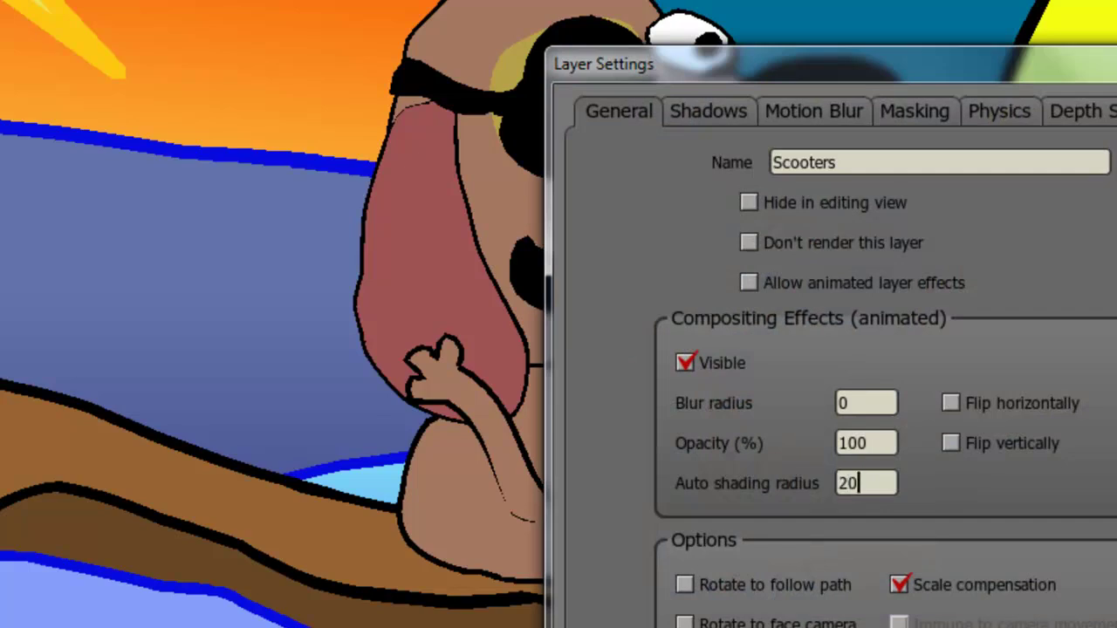
pyautogui.press('Return')
pyautogui.hotkey('ctrl', 'r')
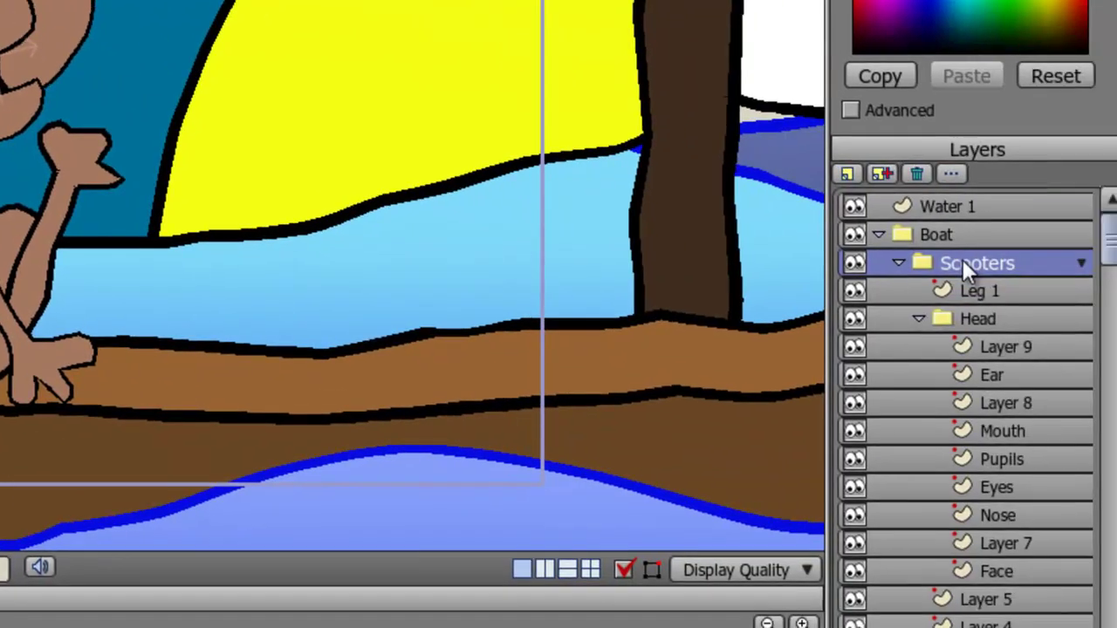
# Step: Reset the Scooters layer's auto shading radius to 0 in its layer settings
pyautogui.doubleClick(962, 259)
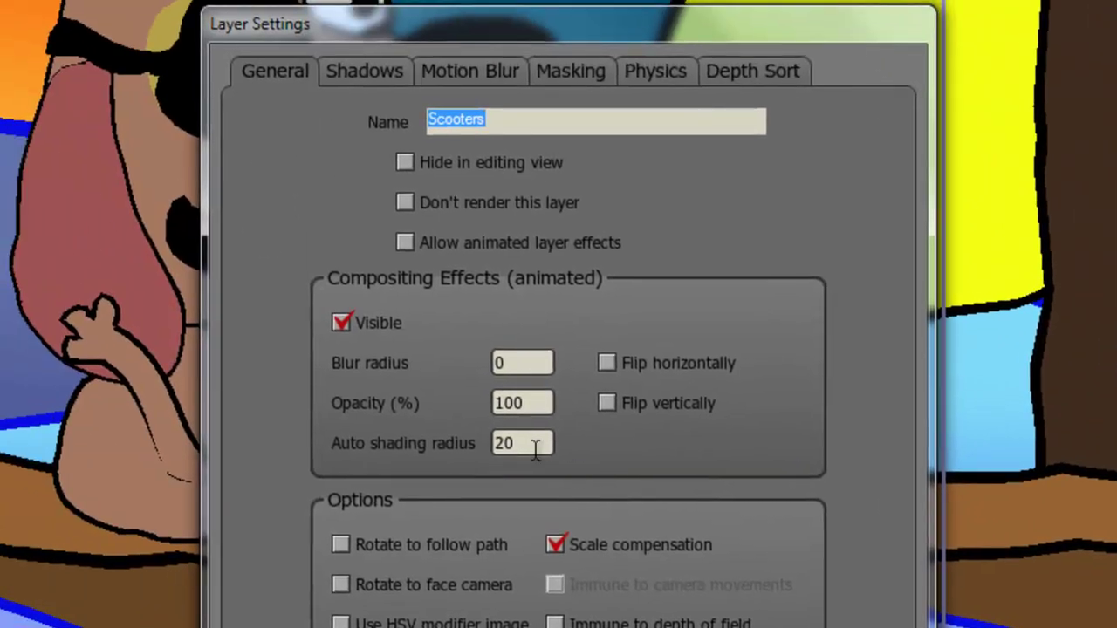
pyautogui.doubleClick(504, 438)
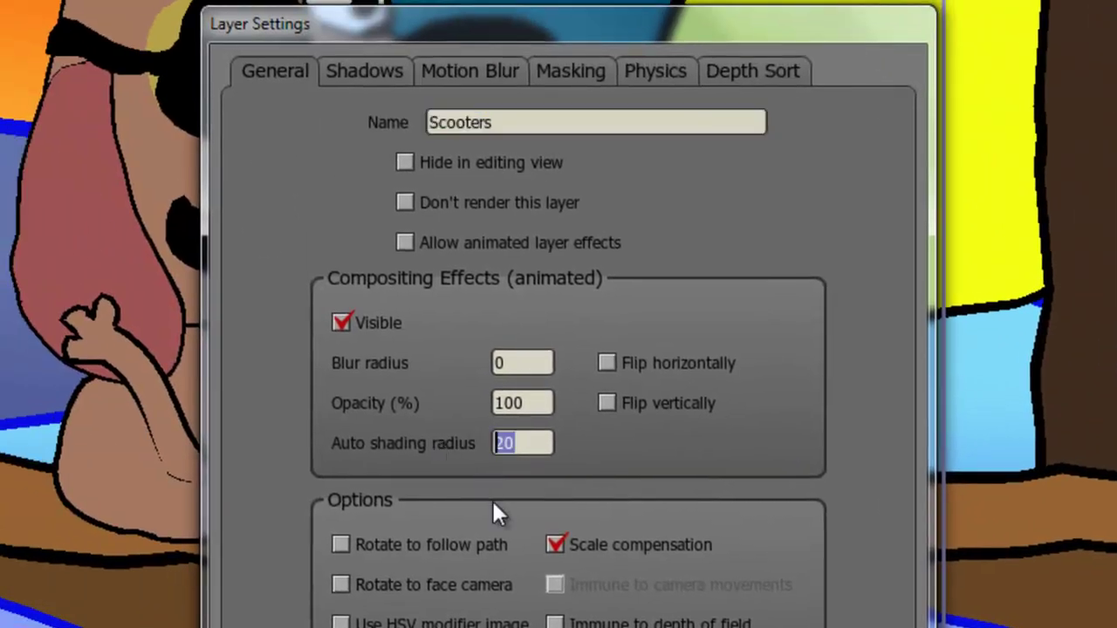
pyautogui.write('0')
# Step: Turn on layer shading for the Scooters layer and set its shading direction to about 142.70
pyautogui.click(382, 74)
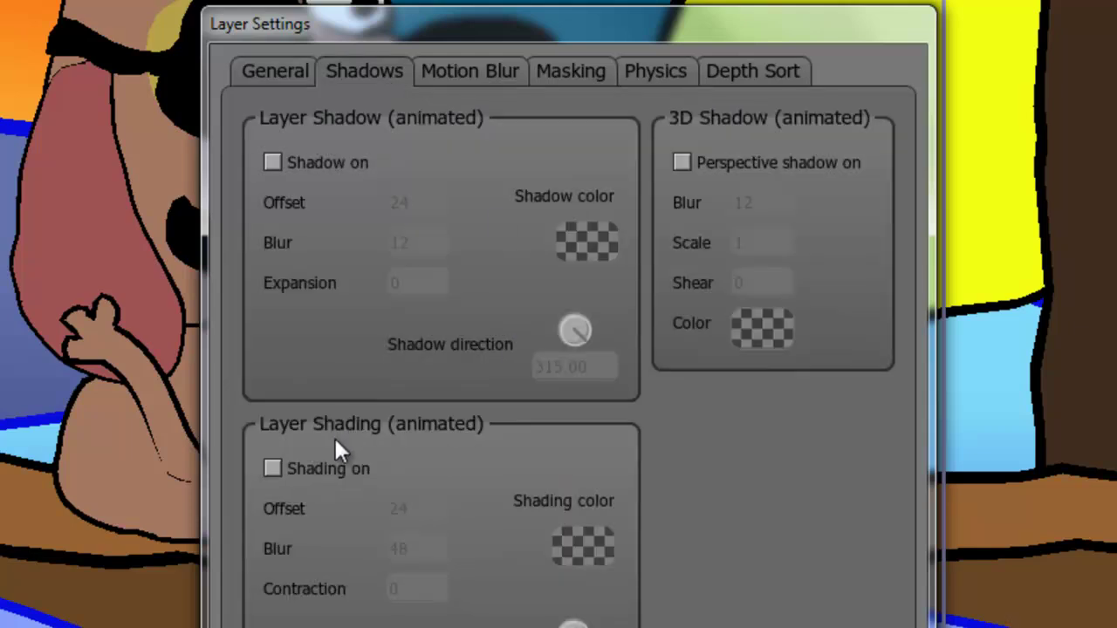
pyautogui.click(293, 469)
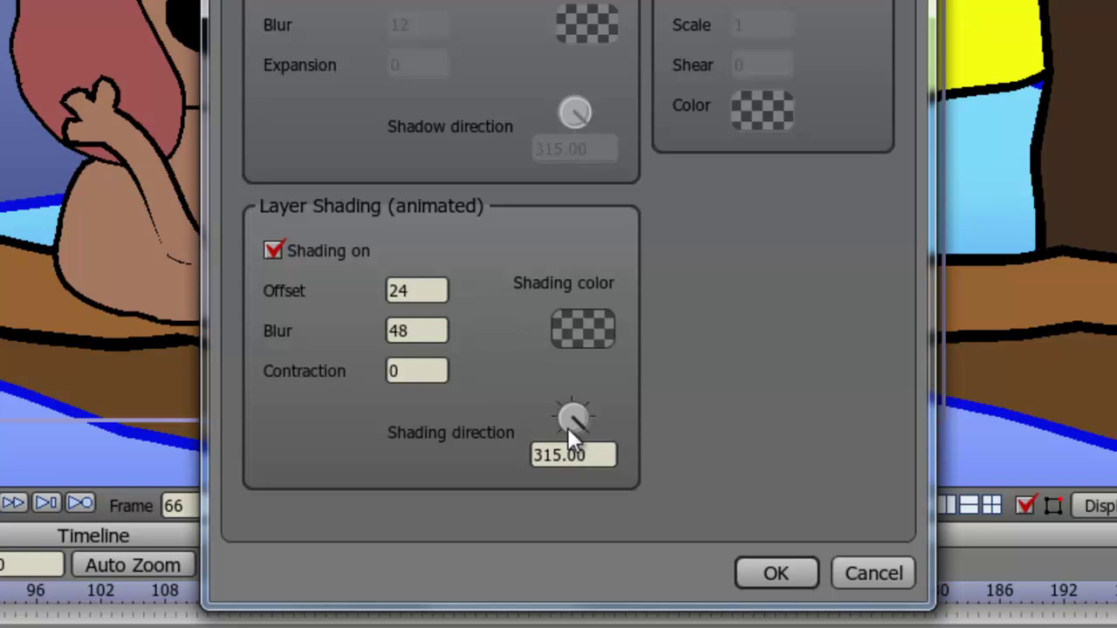
pyautogui.moveTo(569, 428)
pyautogui.mouseDown()
pyautogui.moveTo(579, 410)
pyautogui.moveTo(547, 400)
pyautogui.mouseUp()
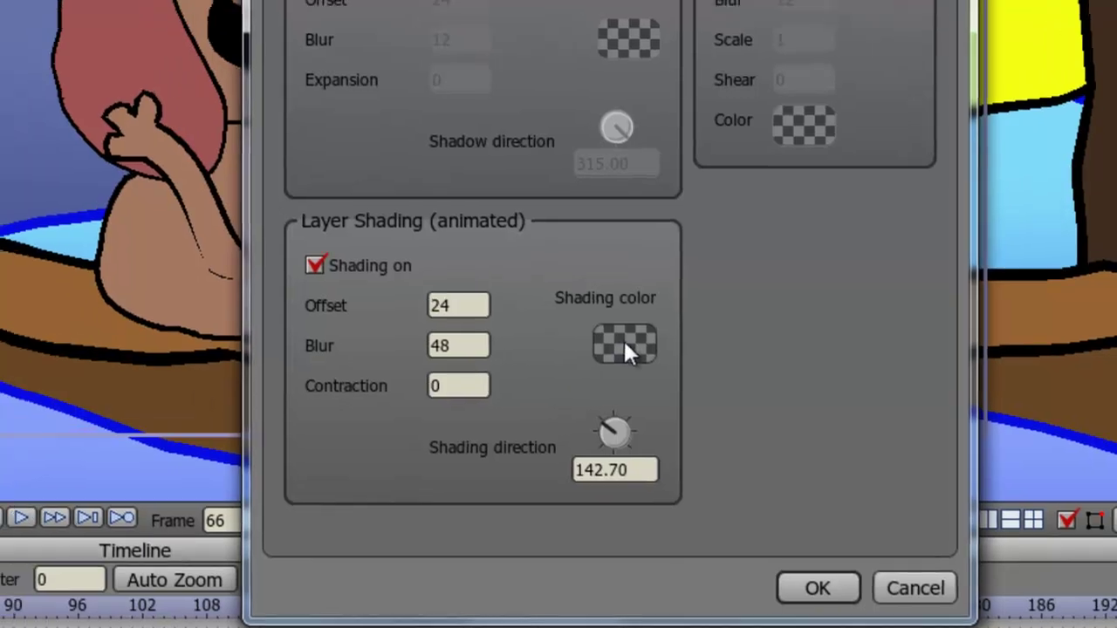
# Step: Set the layer shading color to a translucent light yellow, F6F84E with alpha 113
pyautogui.click(583, 329)
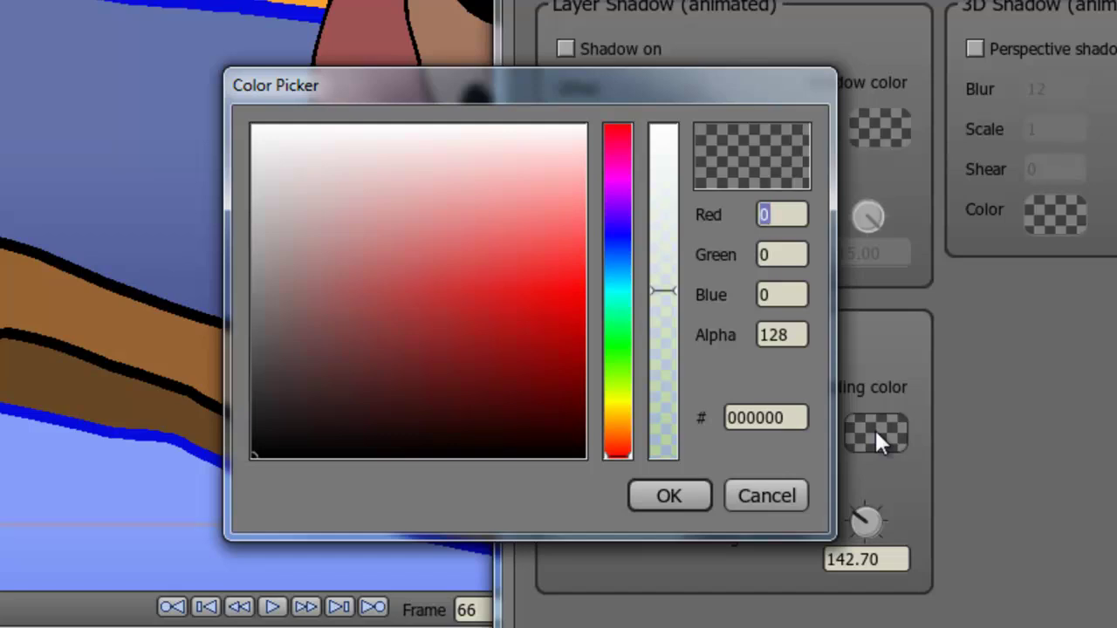
pyautogui.click(620, 402)
pyautogui.click(556, 257)
pyautogui.moveTo(556, 258); pyautogui.dragTo(559, 245)
pyautogui.moveTo(664, 291); pyautogui.dragTo(665, 310)
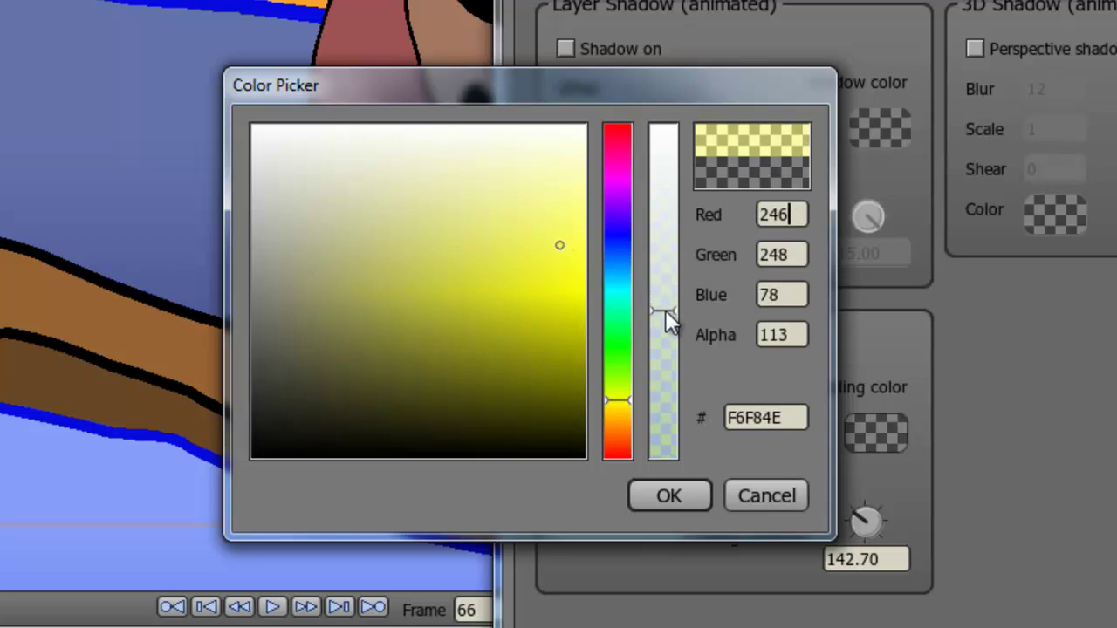
pyautogui.click(667, 496)
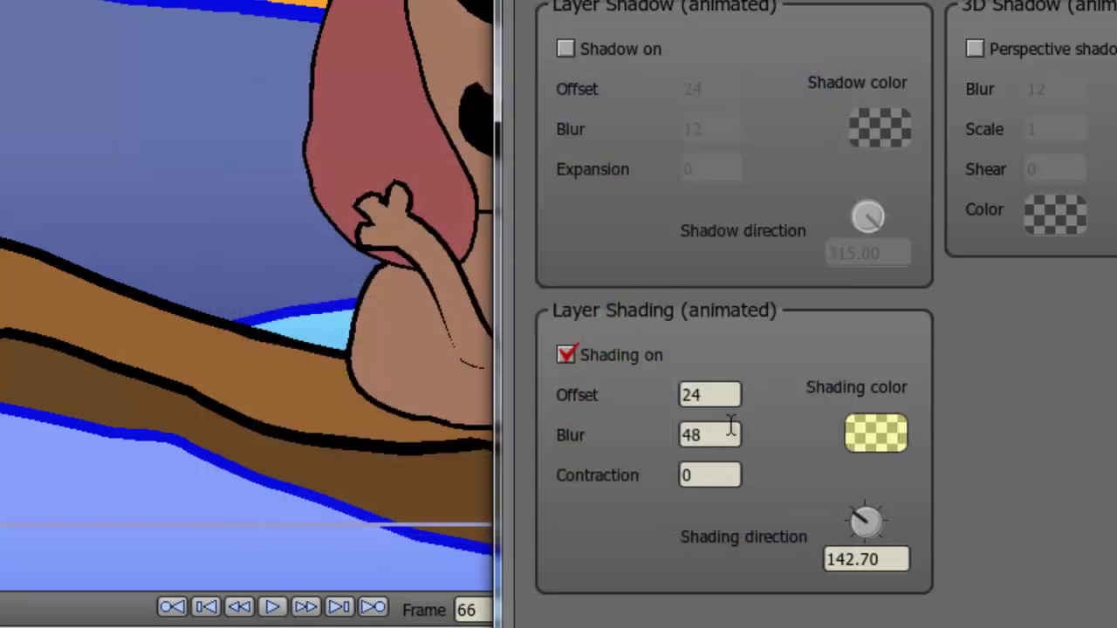
# Step: Set the layer shading offset to 40 and apply the layer settings
pyautogui.moveTo(731, 395); pyautogui.dragTo(683, 397)
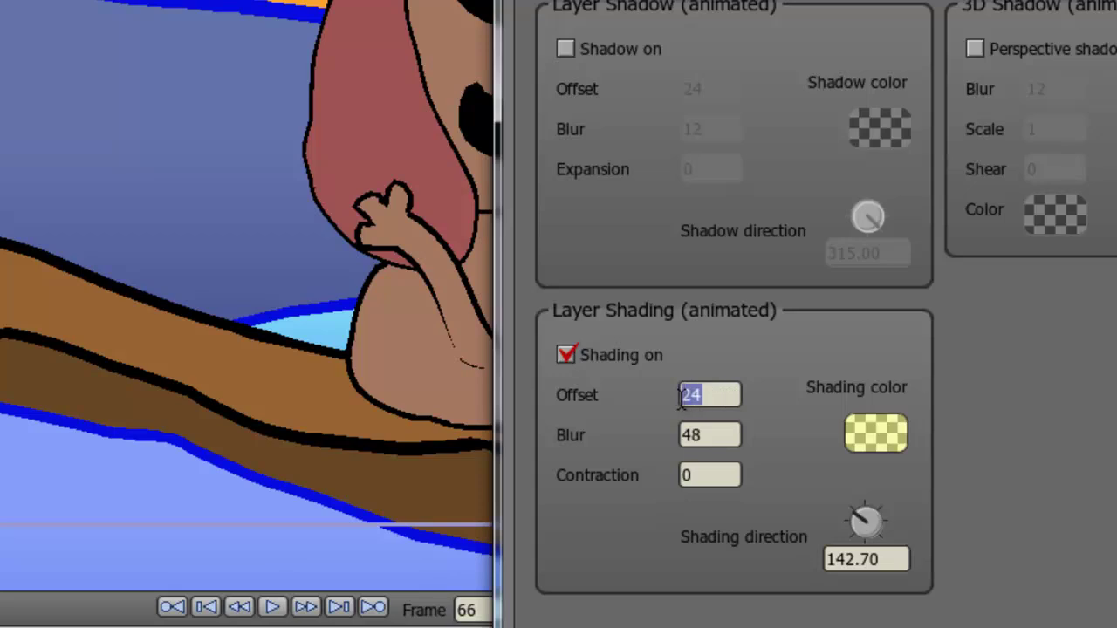
pyautogui.write('40')
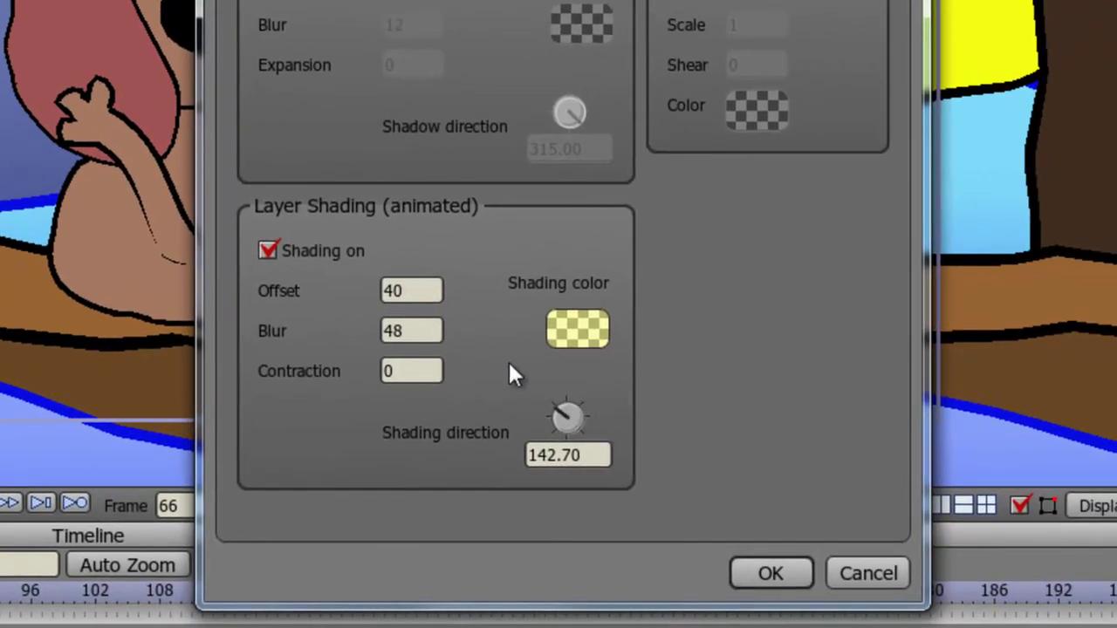
pyautogui.click(766, 572)
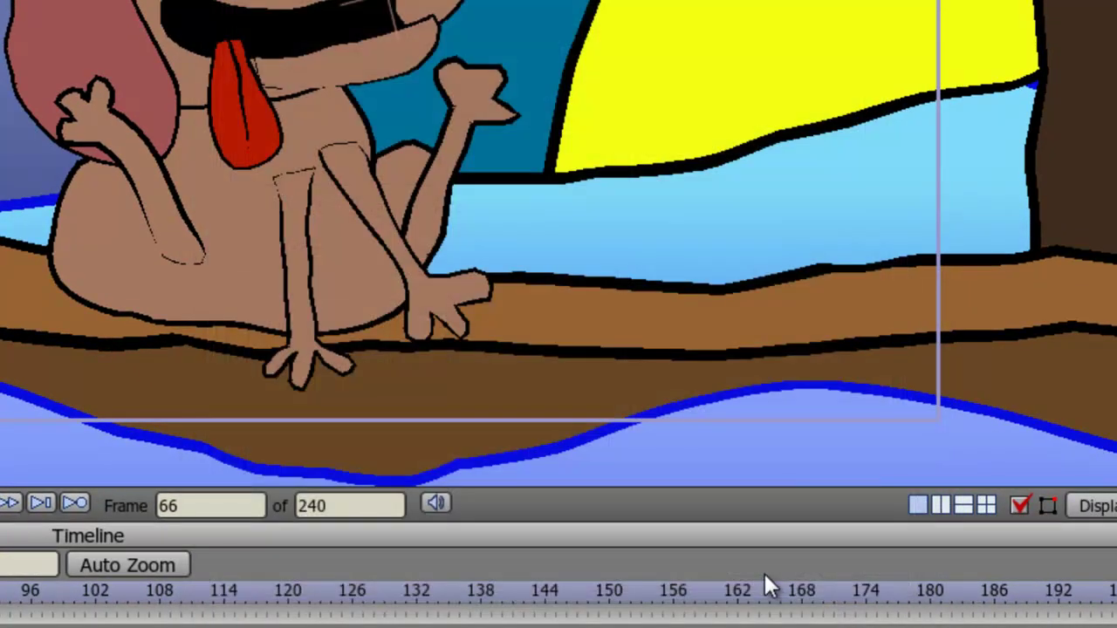
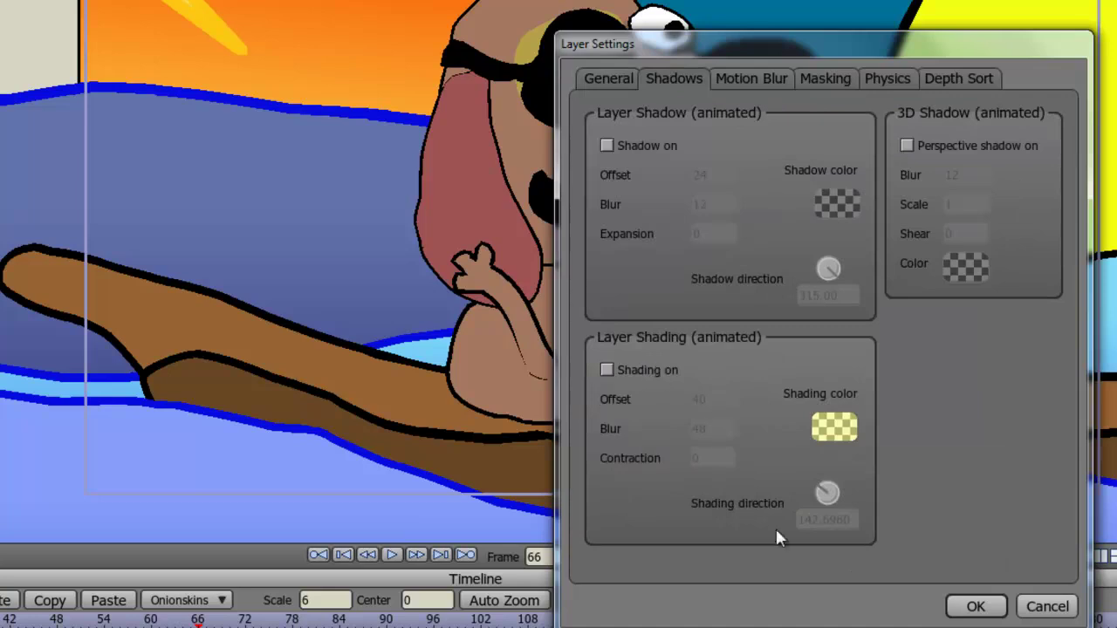
# Step: Apply the Scooters layer settings with layer shading turned off and return the timeline to frame 0
pyautogui.click(976, 608)
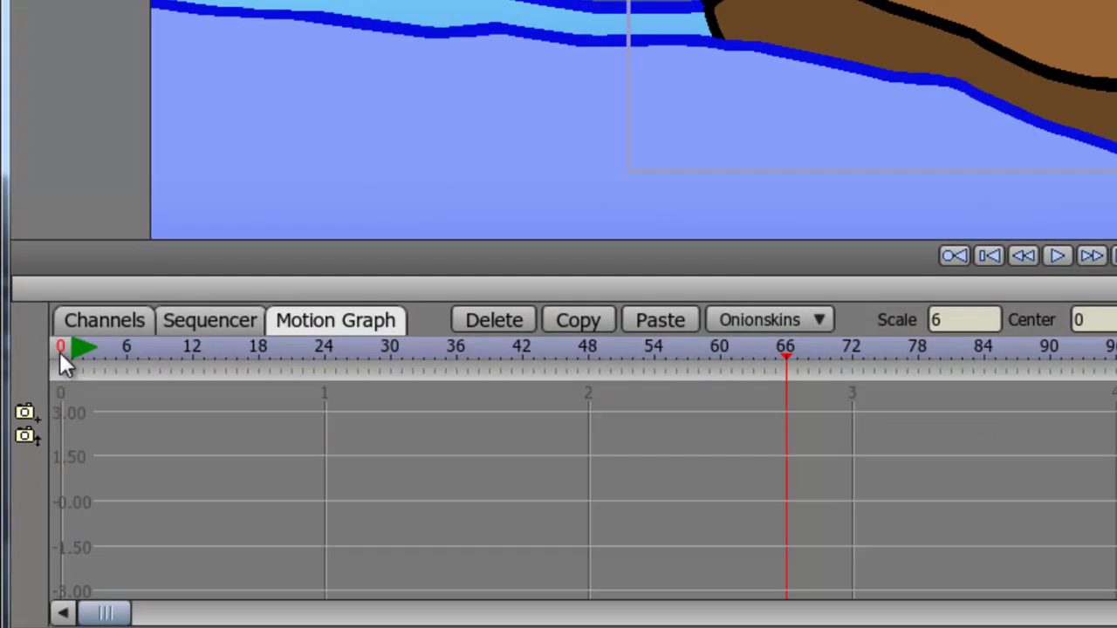
pyautogui.click(60, 358)
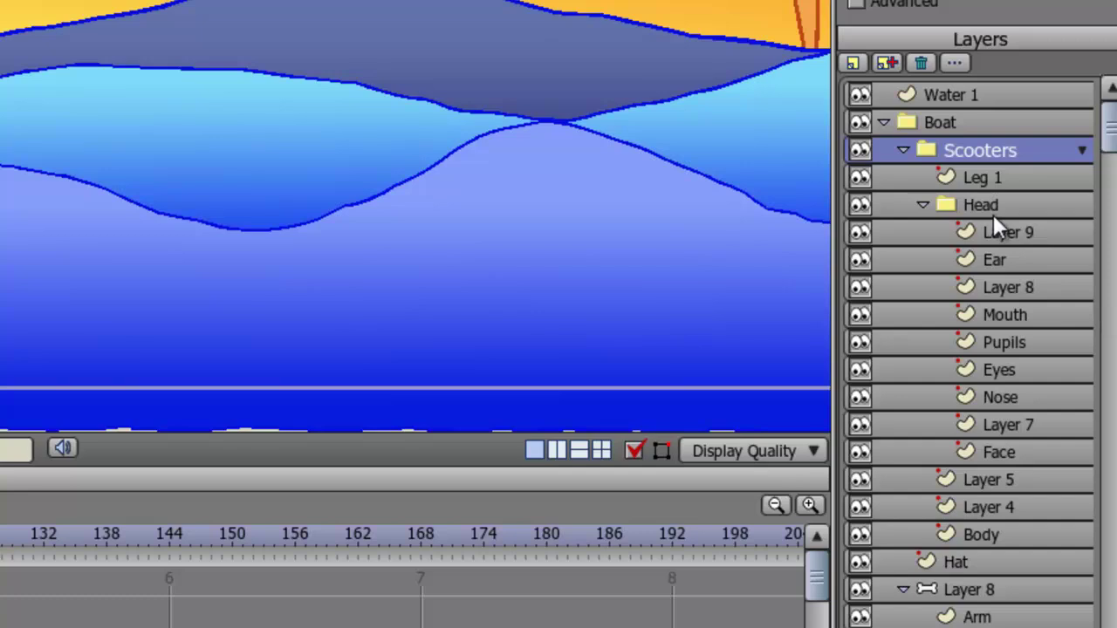
# Step: Pick the dog's head style on the Face layer with the Eyedropper and choose the Shaded fill effect
pyautogui.click(999, 448)
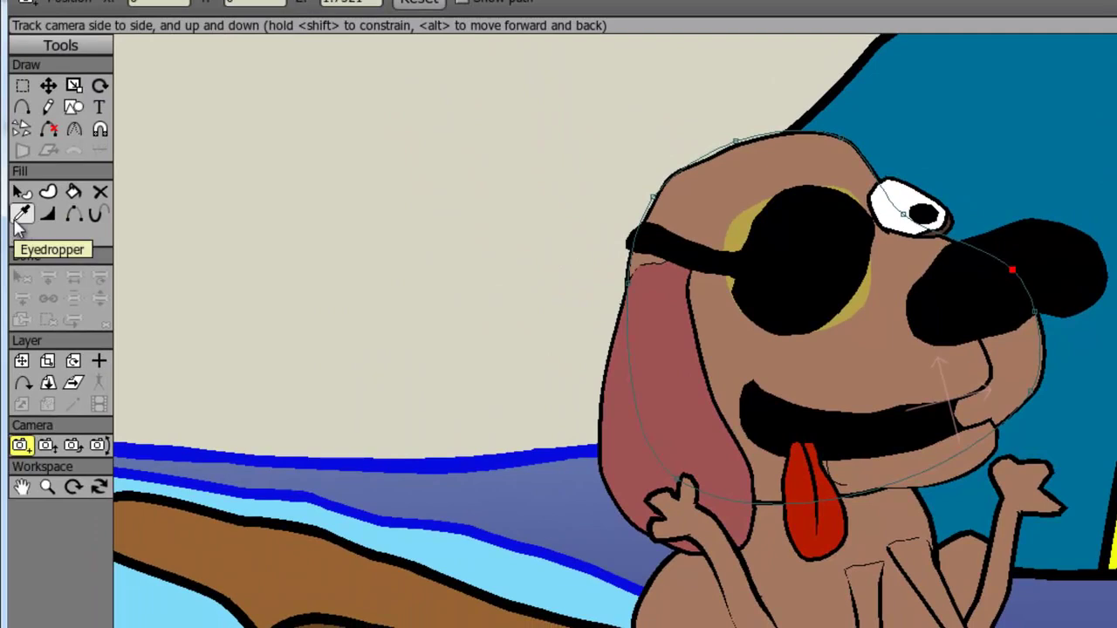
pyautogui.click(22, 215)
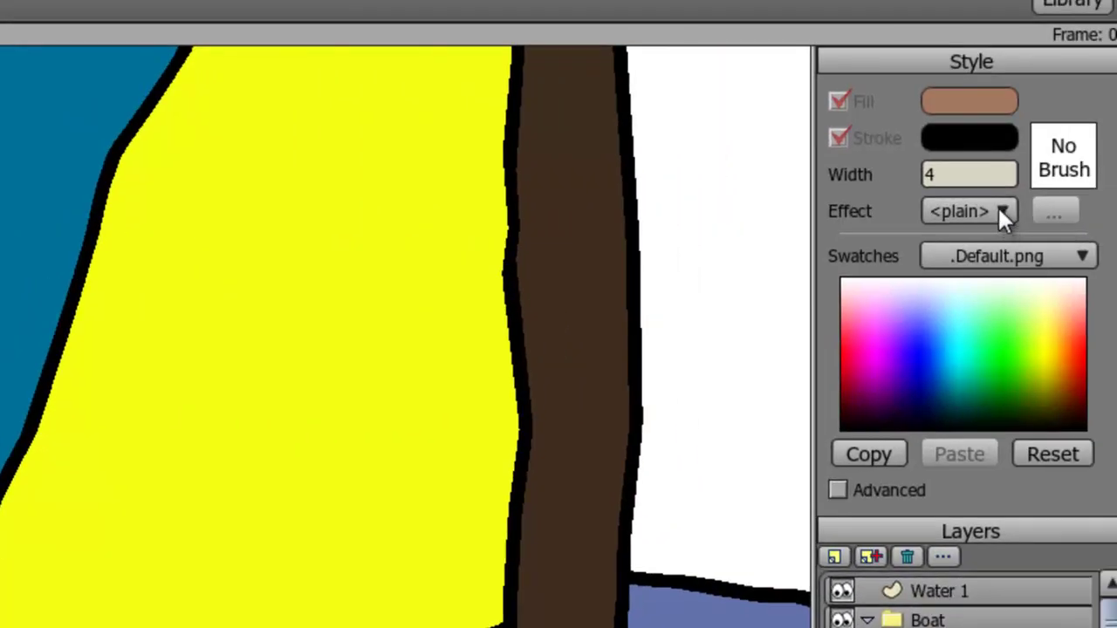
pyautogui.click(1002, 214)
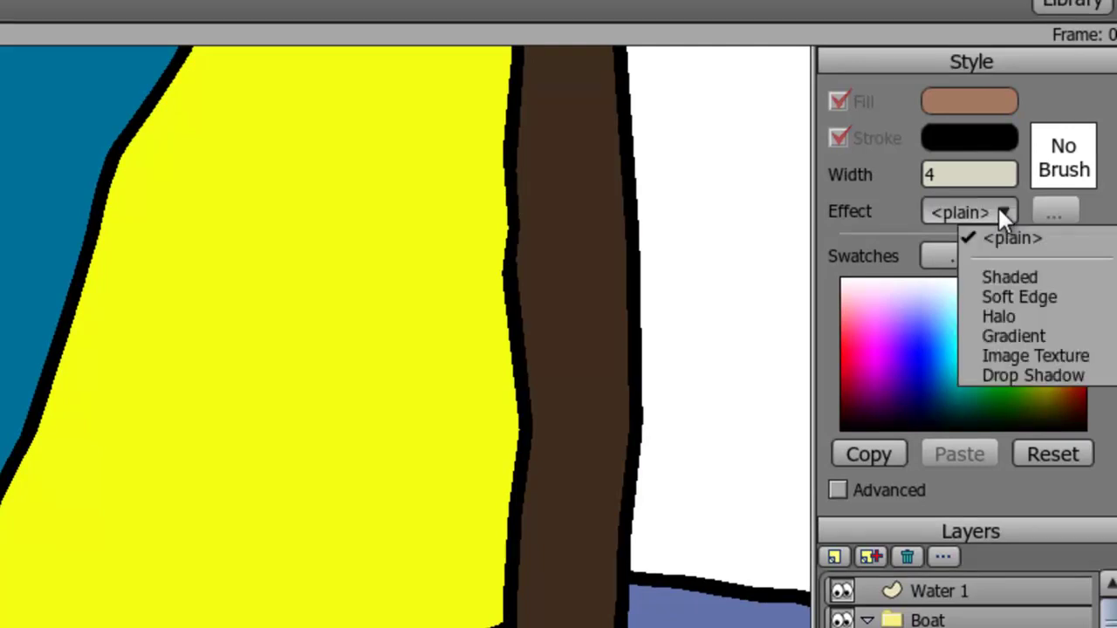
pyautogui.click(1019, 277)
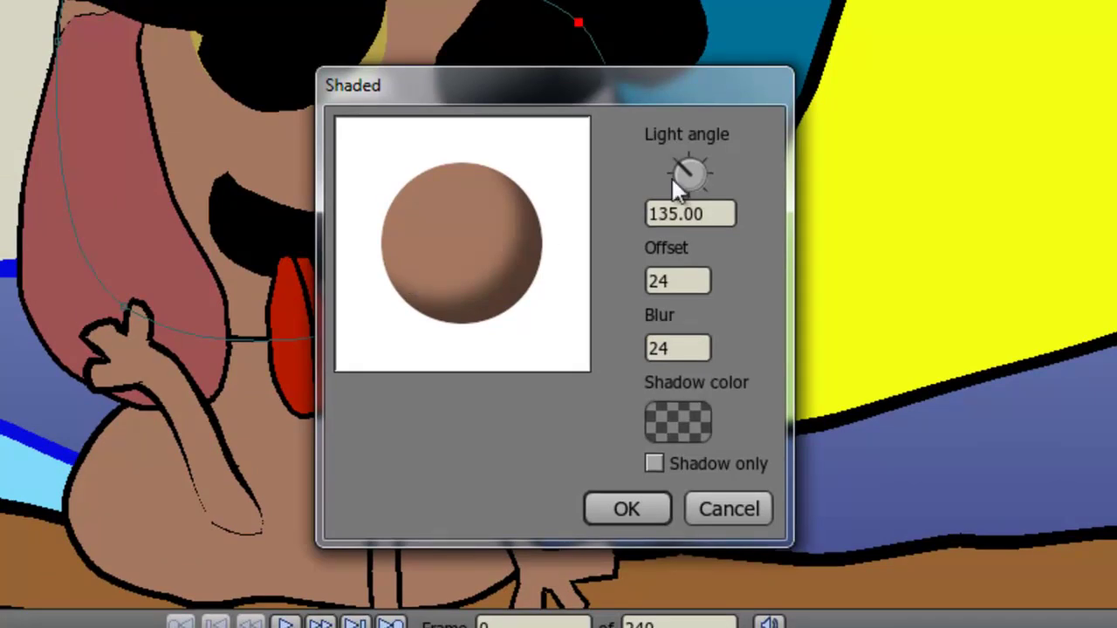
# Step: Give the Shaded effect a light angle of about 327.09 and a yellow-green shadow color, D3F206 with alpha 128, and accept it
pyautogui.moveTo(686, 162); pyautogui.dragTo(711, 188)
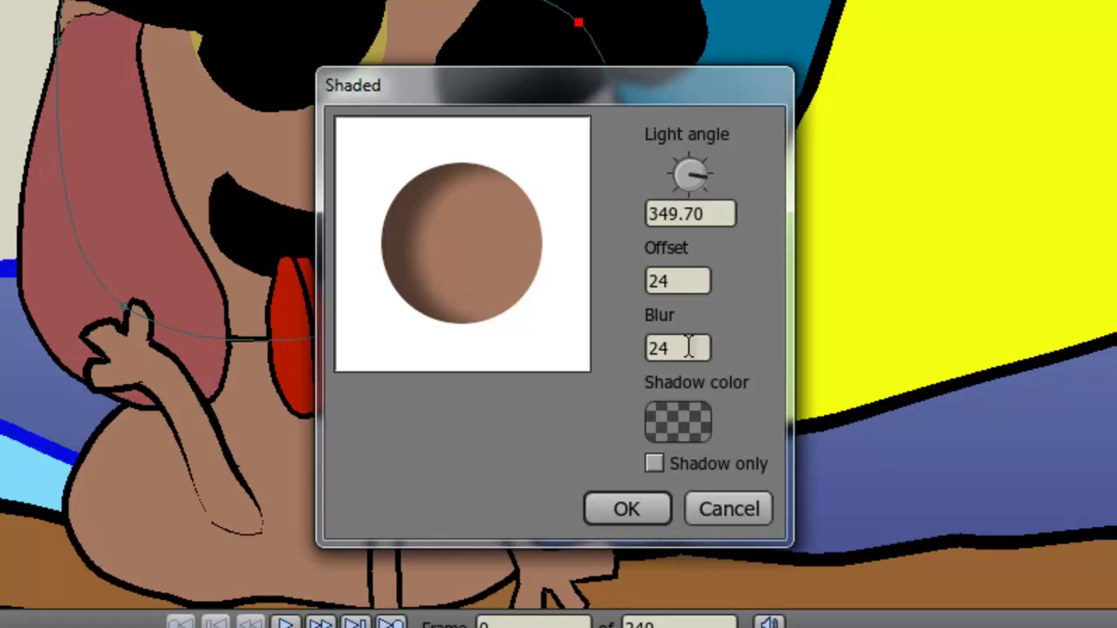
pyautogui.click(686, 423)
pyautogui.moveTo(653, 369); pyautogui.dragTo(653, 401)
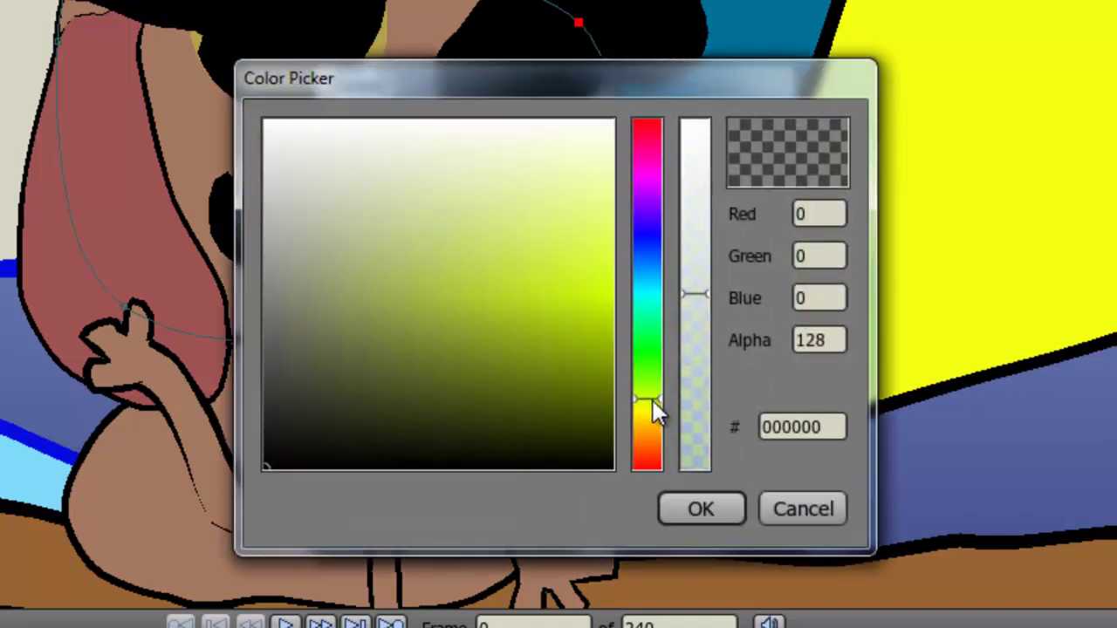
pyautogui.moveTo(556, 207)
pyautogui.mouseDown()
pyautogui.moveTo(579, 302)
pyautogui.moveTo(595, 300)
pyautogui.mouseUp()
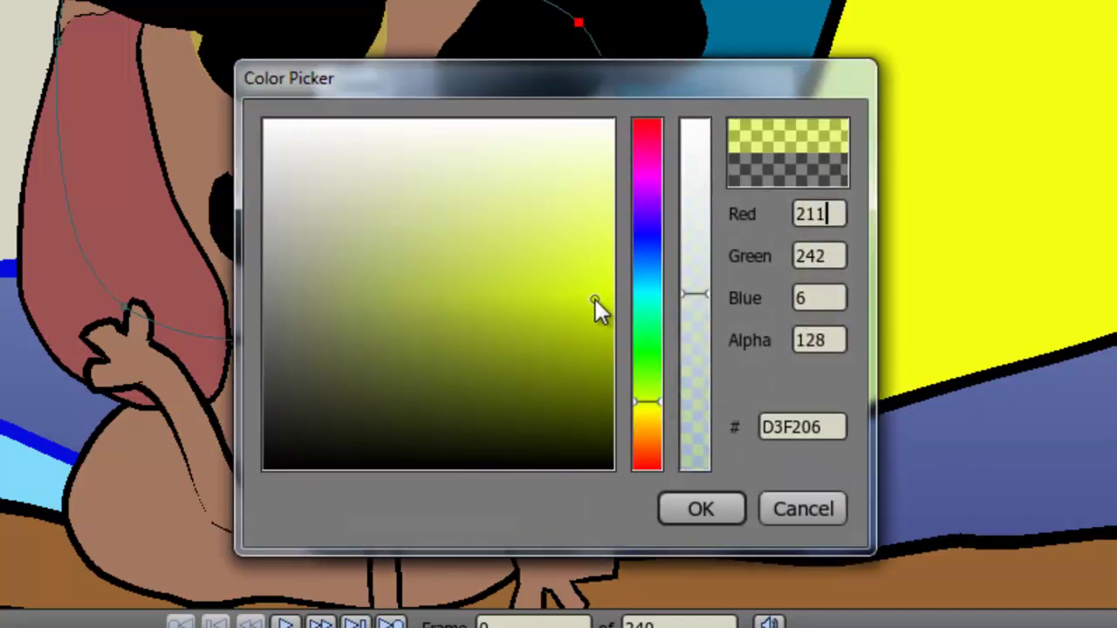
pyautogui.click(692, 507)
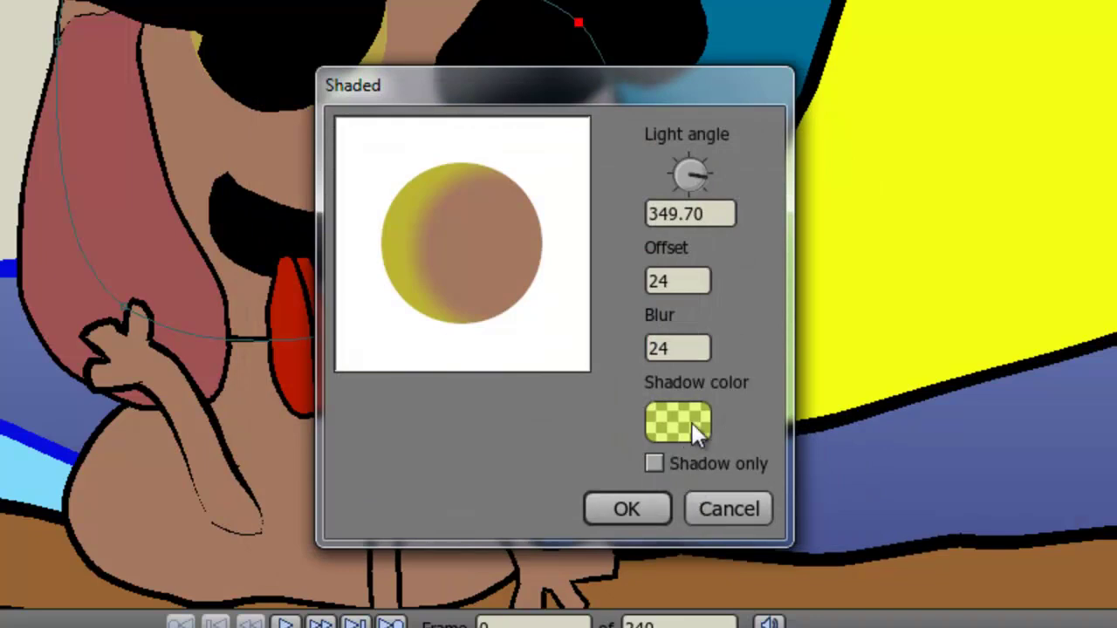
pyautogui.moveTo(707, 193); pyautogui.dragTo(713, 192)
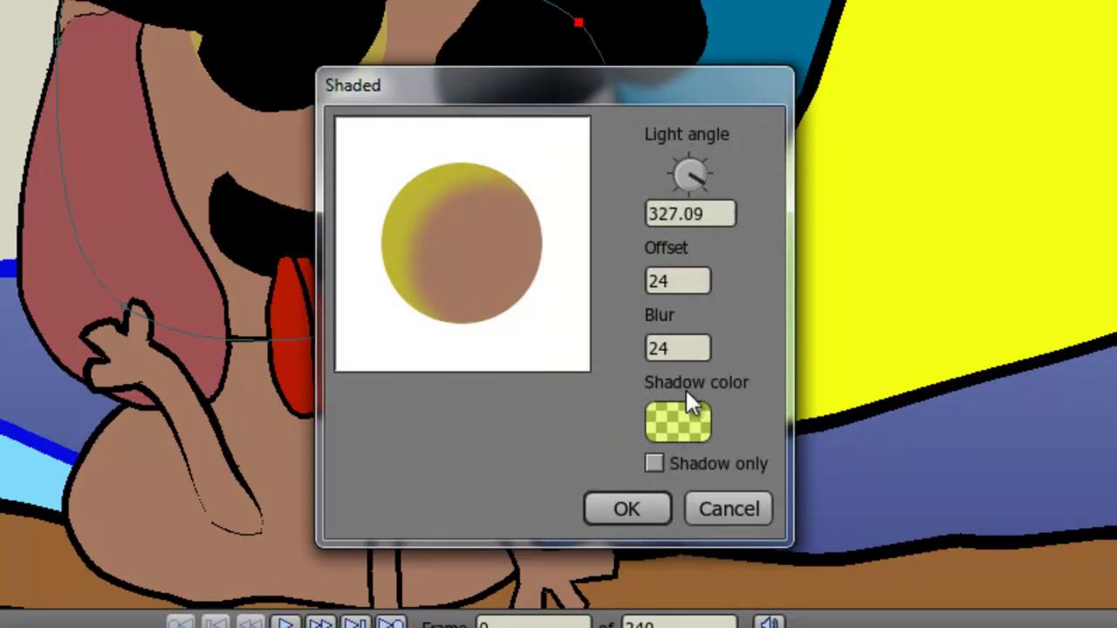
pyautogui.click(626, 510)
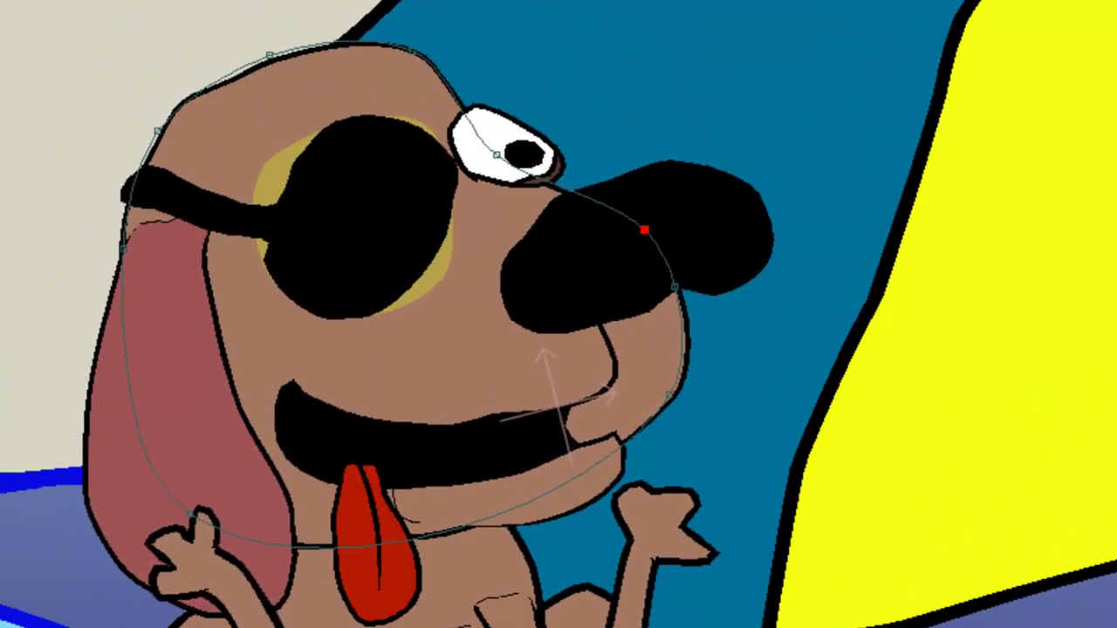
# Step: Select and deselect the dog's head shape, and change its Shaded effect's shadow color to a semi-transparent golden yellow
pyautogui.click(279, 103)
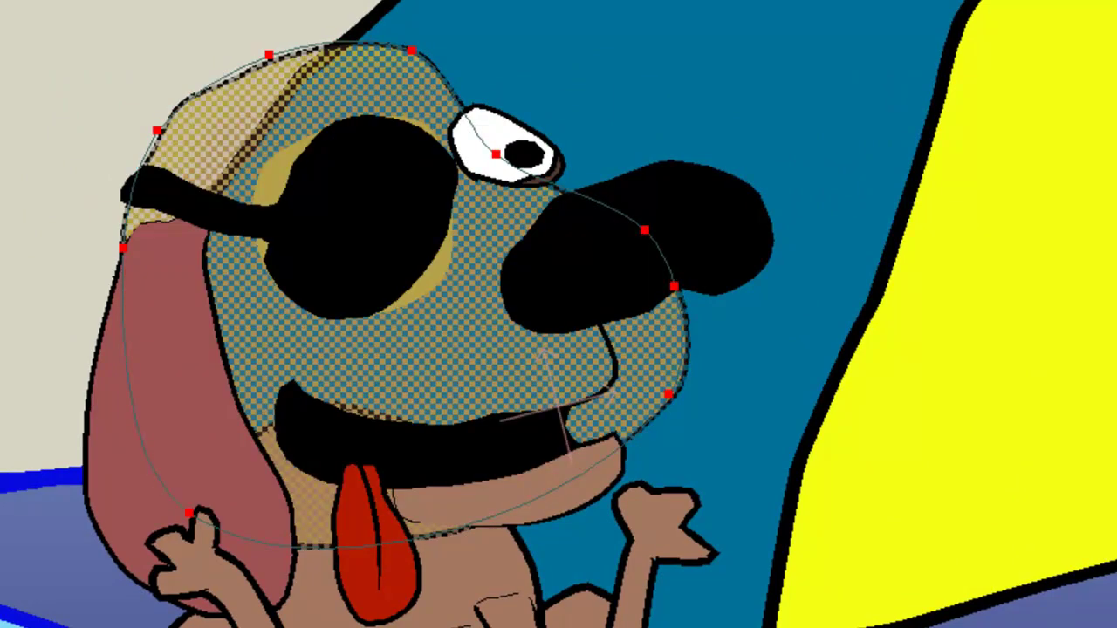
pyautogui.hotkey('ctrl', 'd')
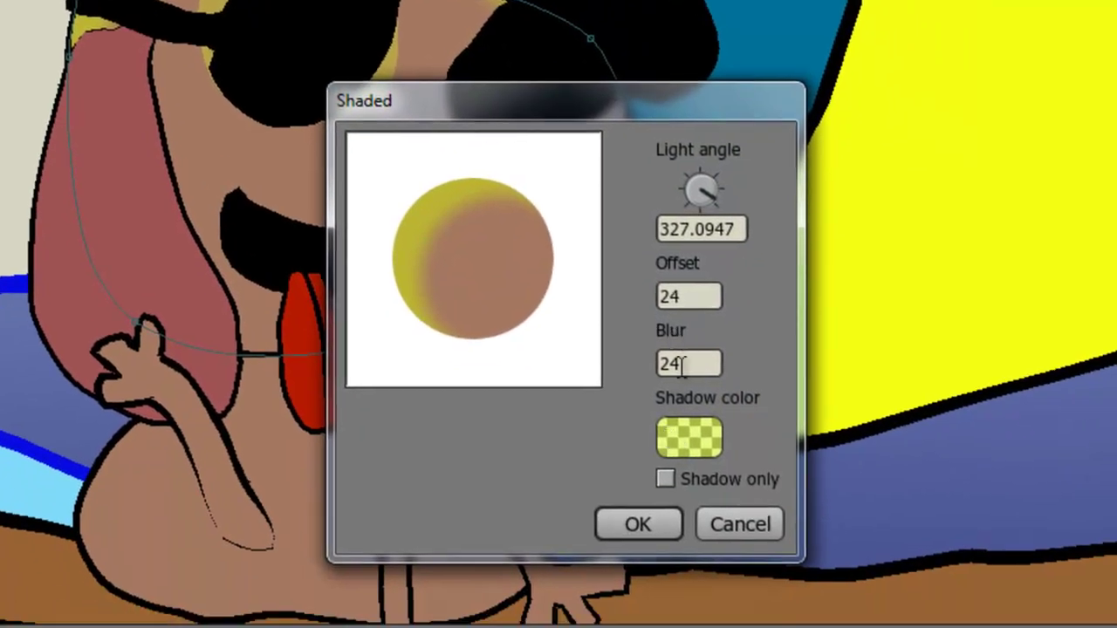
pyautogui.click(686, 441)
pyautogui.moveTo(660, 420); pyautogui.dragTo(656, 431)
pyautogui.click(684, 524)
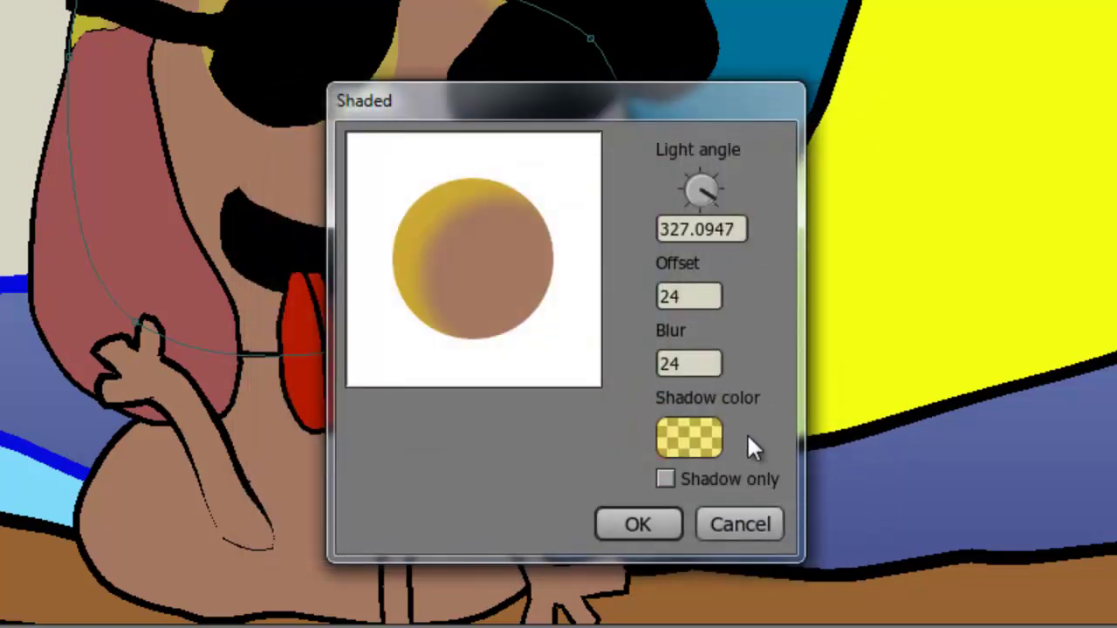
# Step: Set the head's Shaded effect to a light angle of about 320.19 and a blur of 0, and accept it
pyautogui.moveTo(719, 206)
pyautogui.mouseDown()
pyautogui.moveTo(683, 173)
pyautogui.moveTo(704, 170)
pyautogui.moveTo(743, 225)
pyautogui.mouseUp()
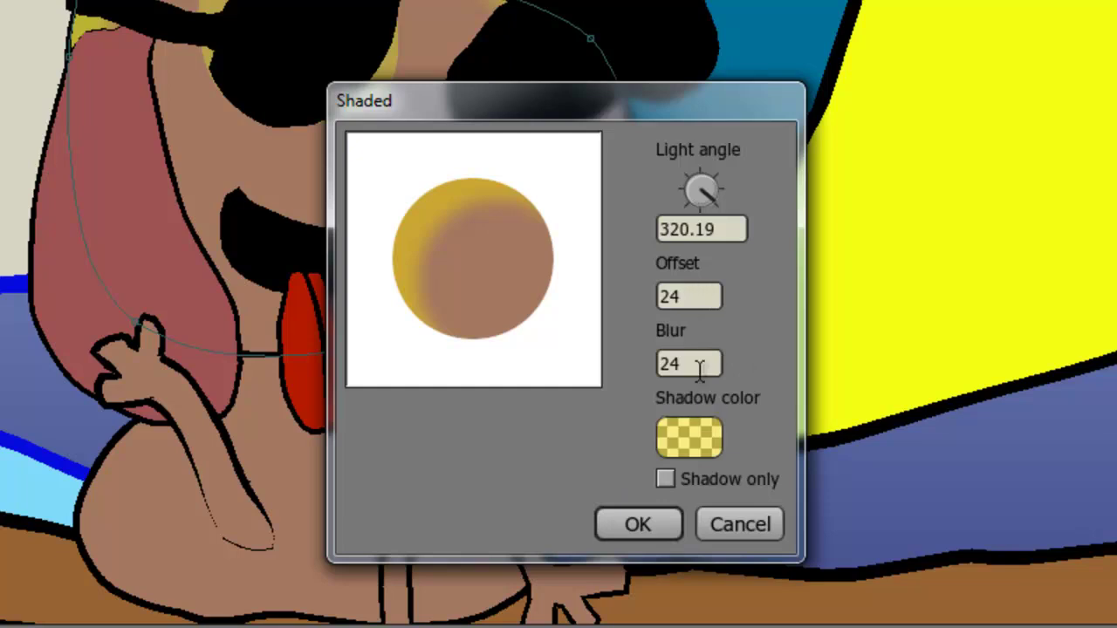
pyautogui.moveTo(703, 363); pyautogui.dragTo(566, 369)
pyautogui.write('0')
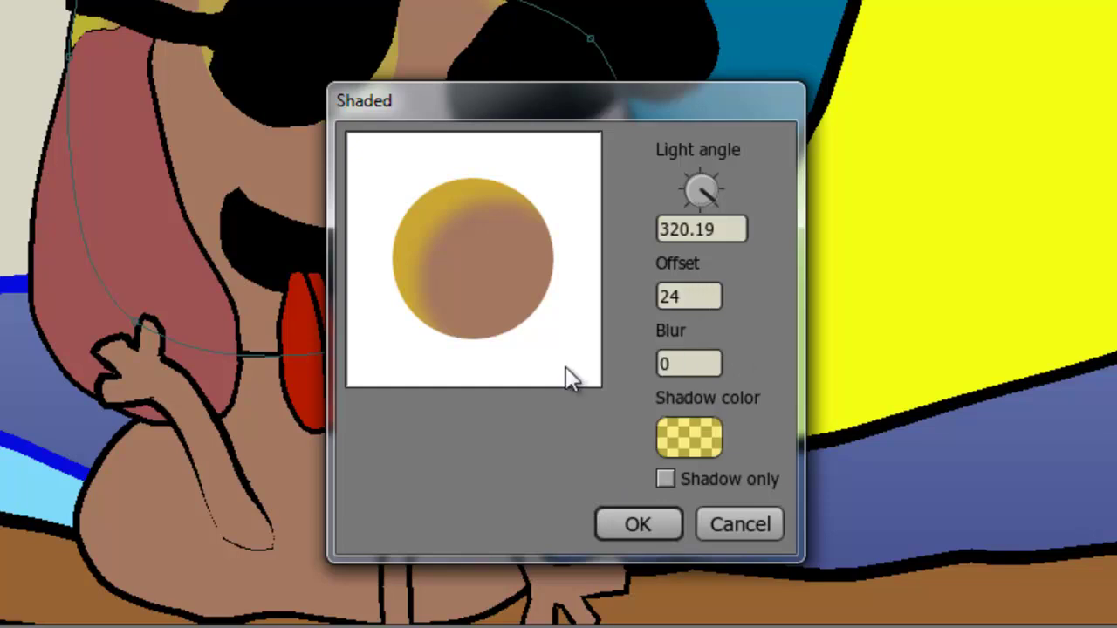
pyautogui.click(657, 527)
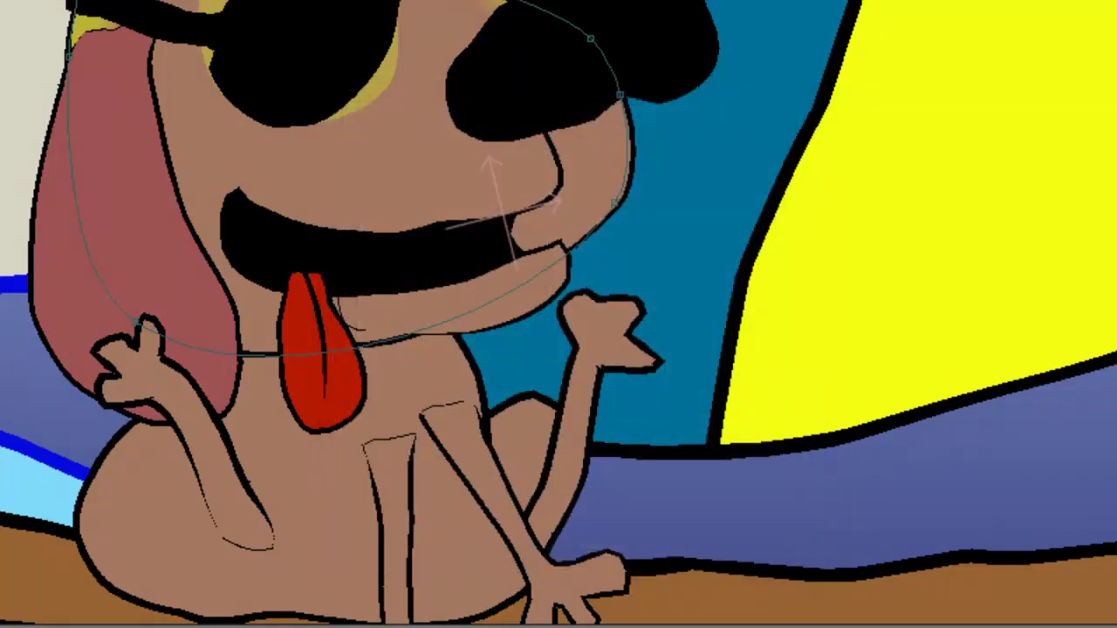